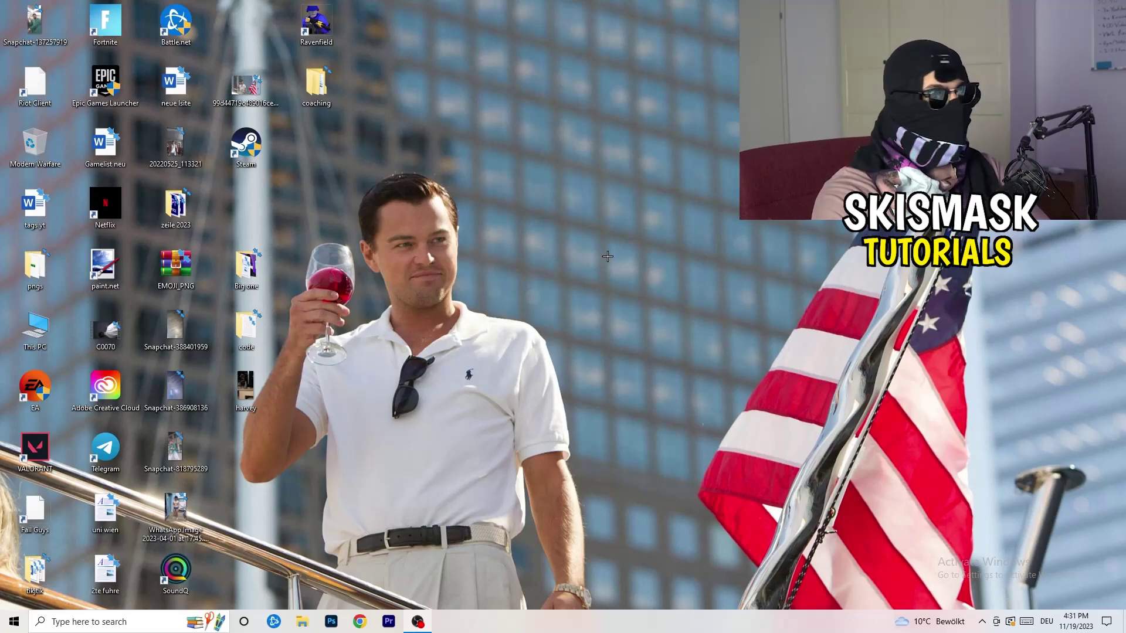
Open NVIDIA Control Panel from the desktop menu on Change Resolution, showing 1920 × 1080 at 60Hz
{"action": "right_click", "coordinate": [604, 210]}
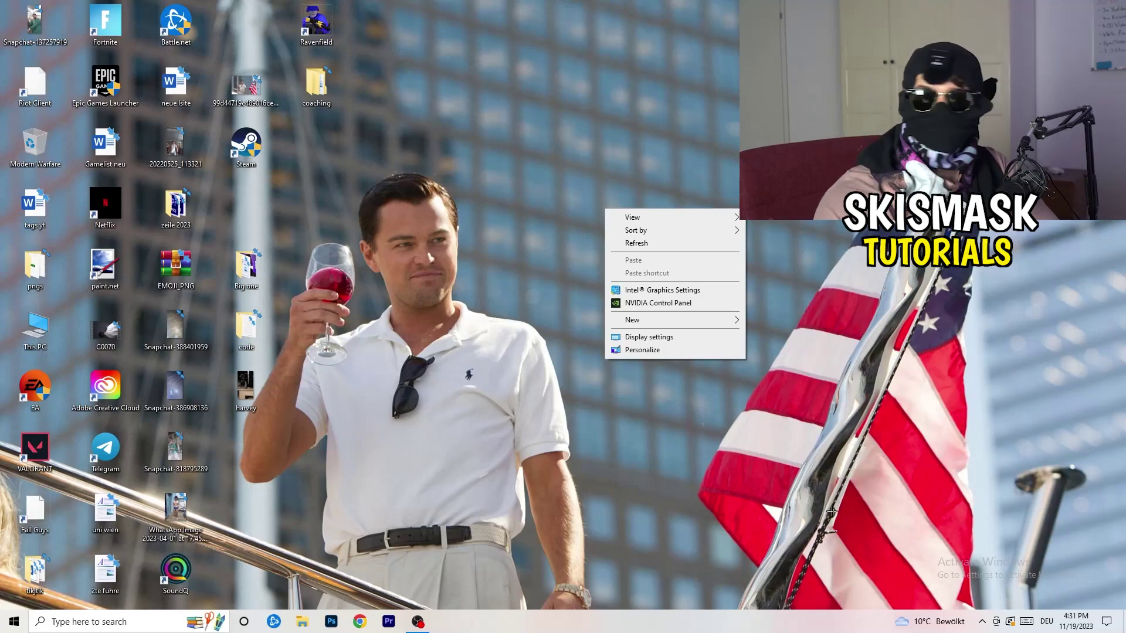
{"action": "left_click", "coordinate": [642, 302]}
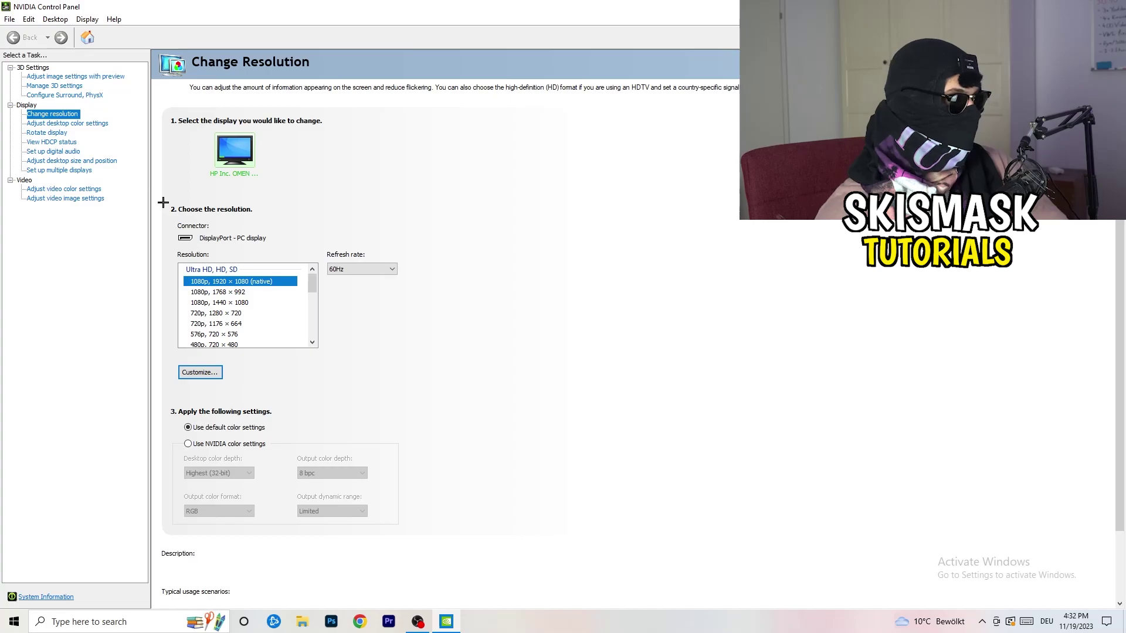
Start a new custom resolution and enter 1440 × 1040 as the pixel and line values
{"action": "left_click", "coordinate": [202, 373]}
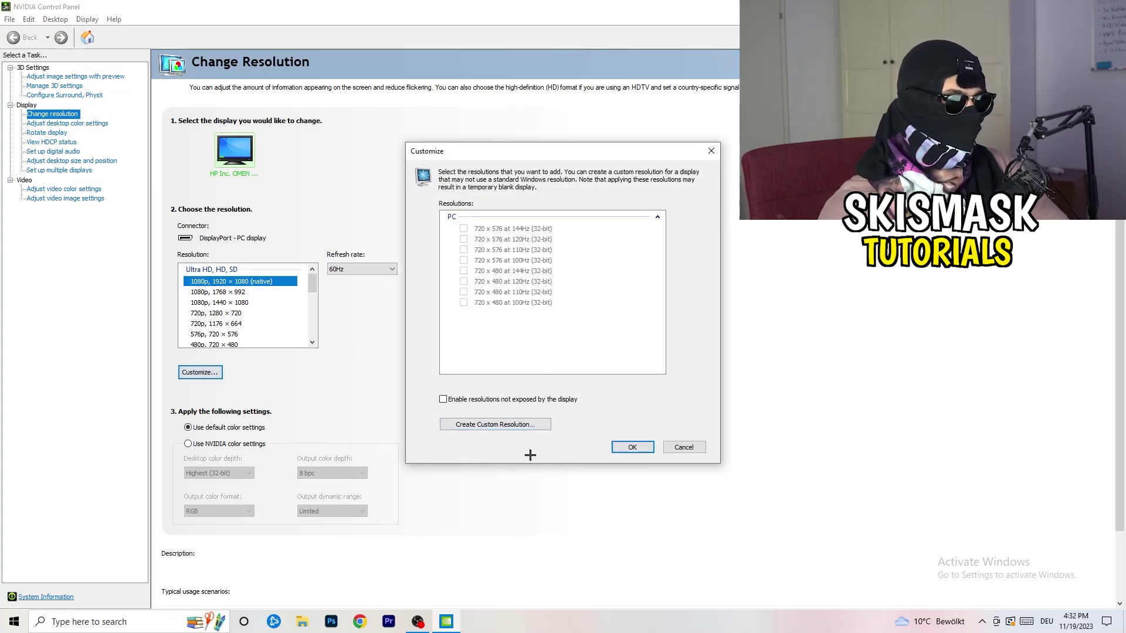
{"action": "left_click", "coordinate": [515, 424]}
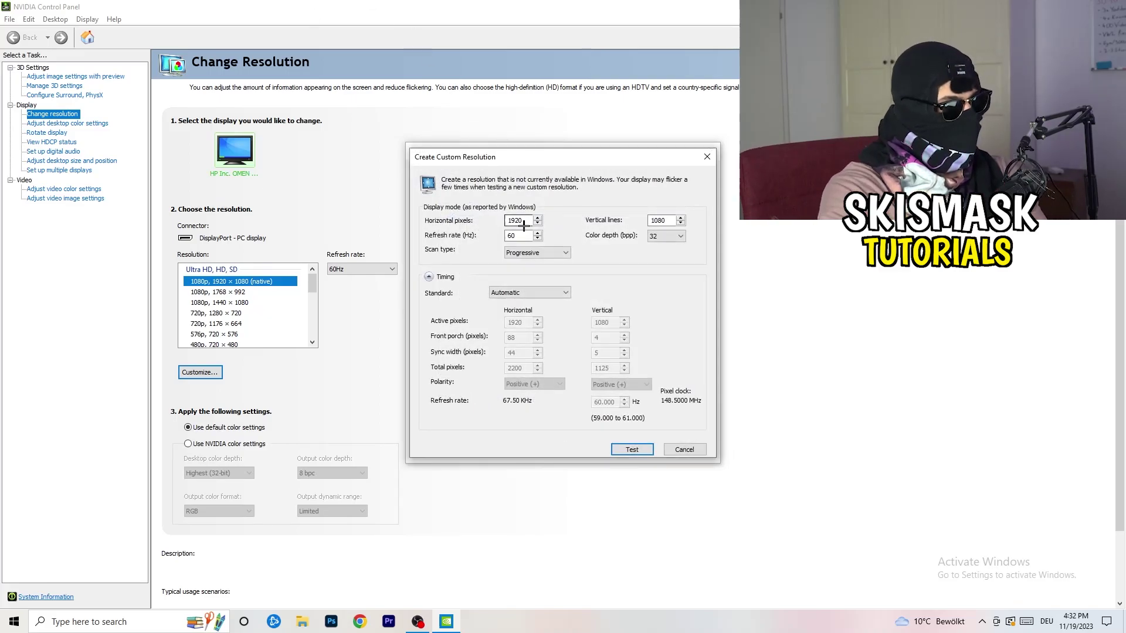
{"action": "left_click_drag", "start_coordinate": [523, 225], "coordinate": [490, 218]}
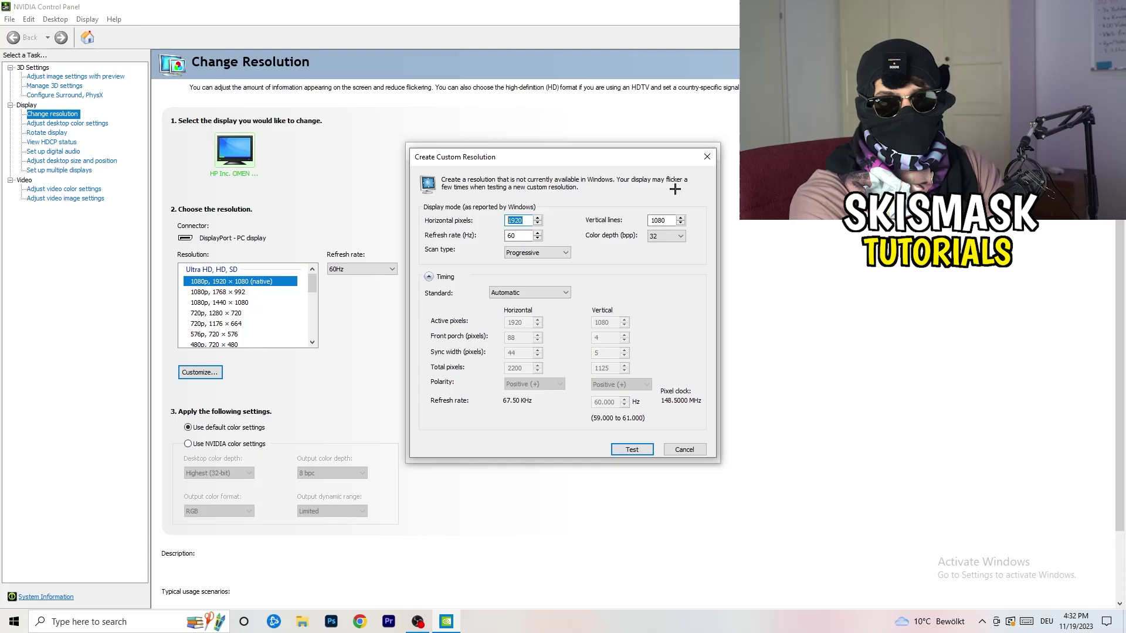
{"action": "type", "text": "1140"}
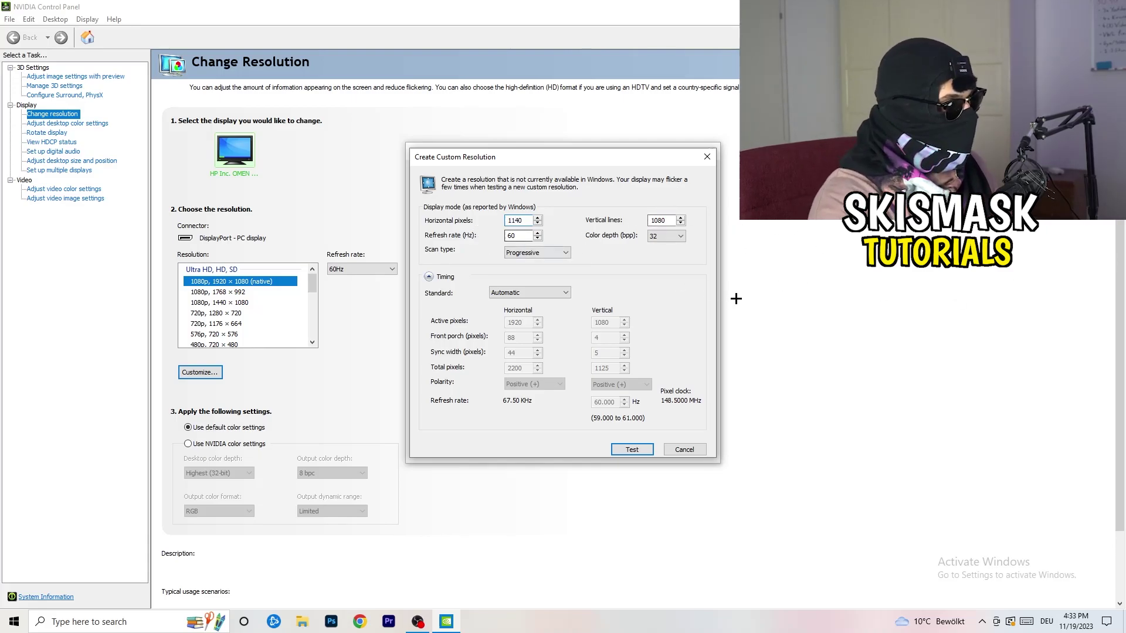
{"action": "key", "text": "BackSpace"}
{"action": "key", "text": "BackSpace"}
{"action": "key", "text": "BackSpace"}
{"action": "type", "text": "4"}
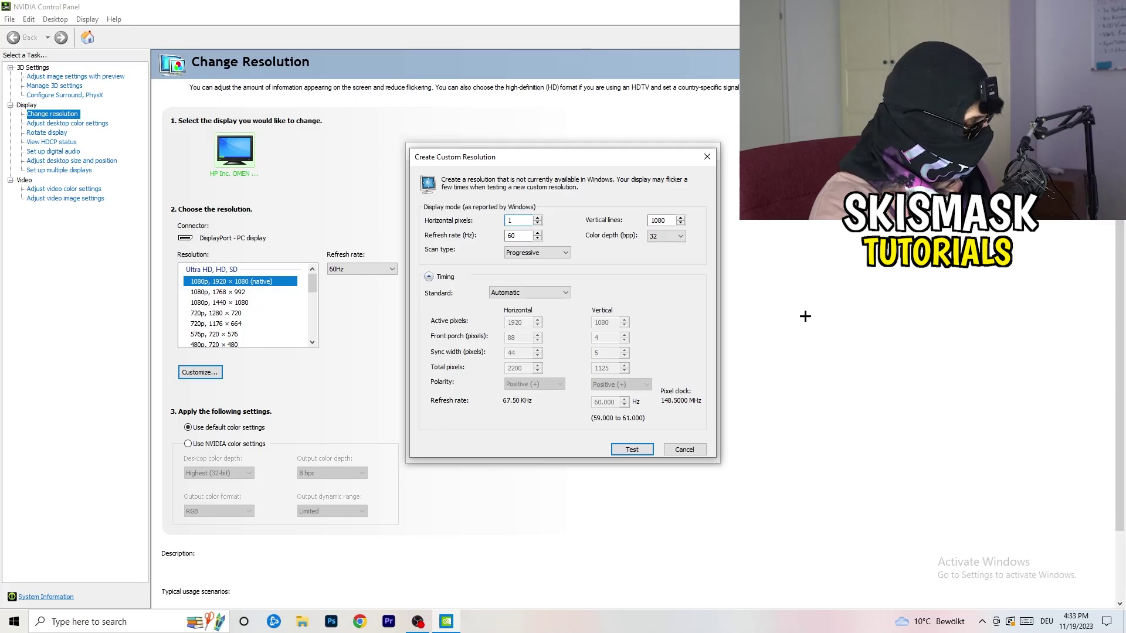
{"action": "type", "text": "40"}
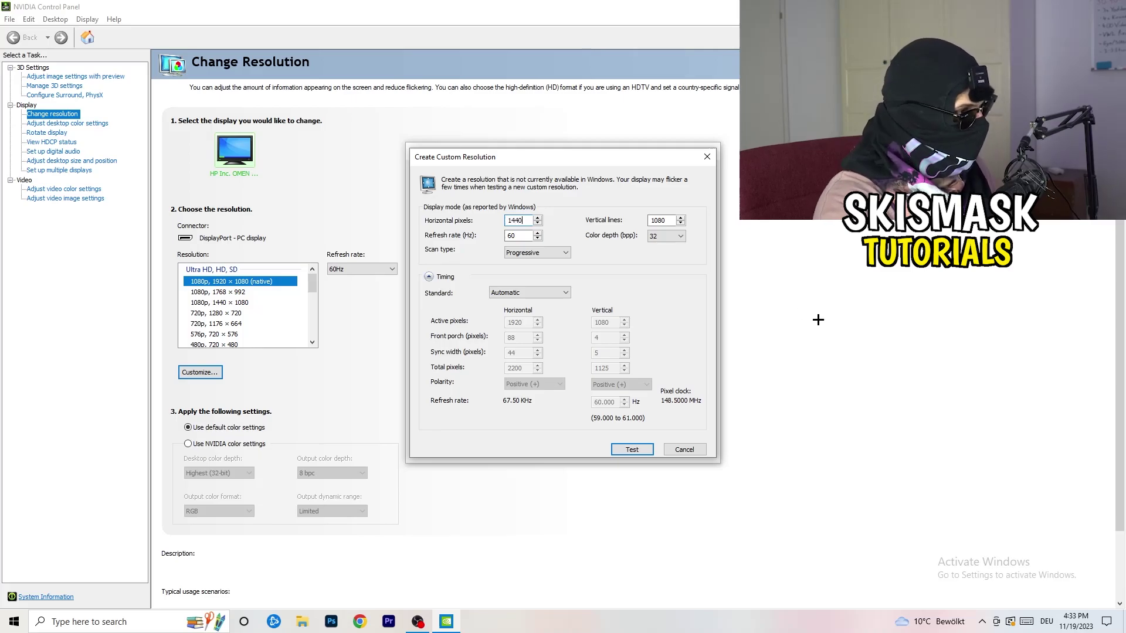
{"action": "left_click", "coordinate": [666, 221]}
{"action": "key", "text": "BackSpace"}
{"action": "key", "text": "BackSpace"}
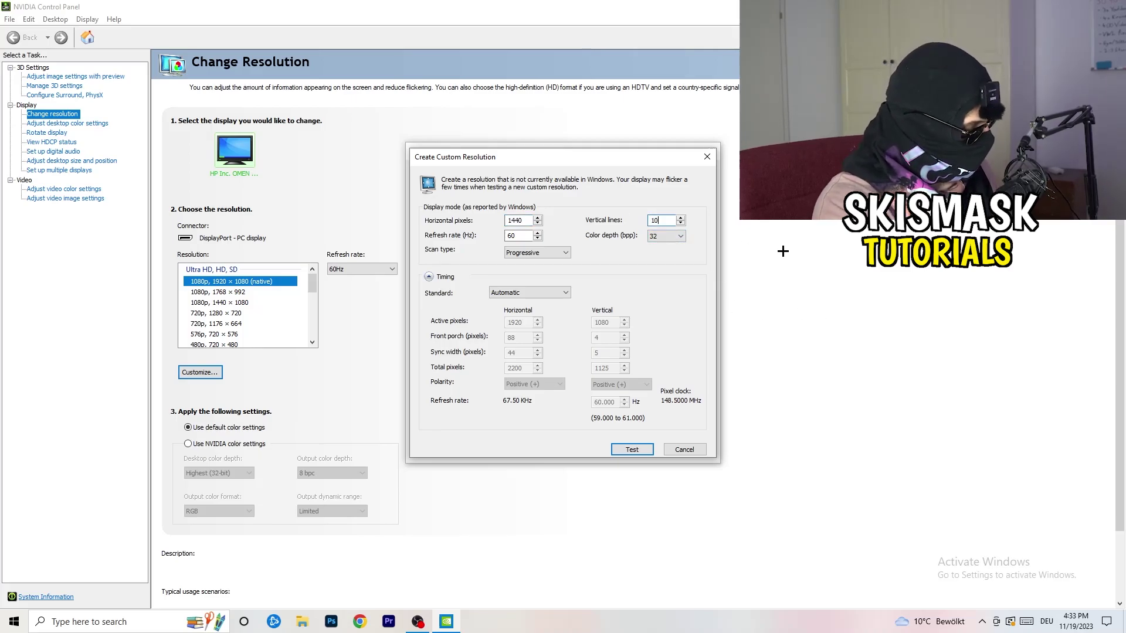
{"action": "type", "text": "40"}
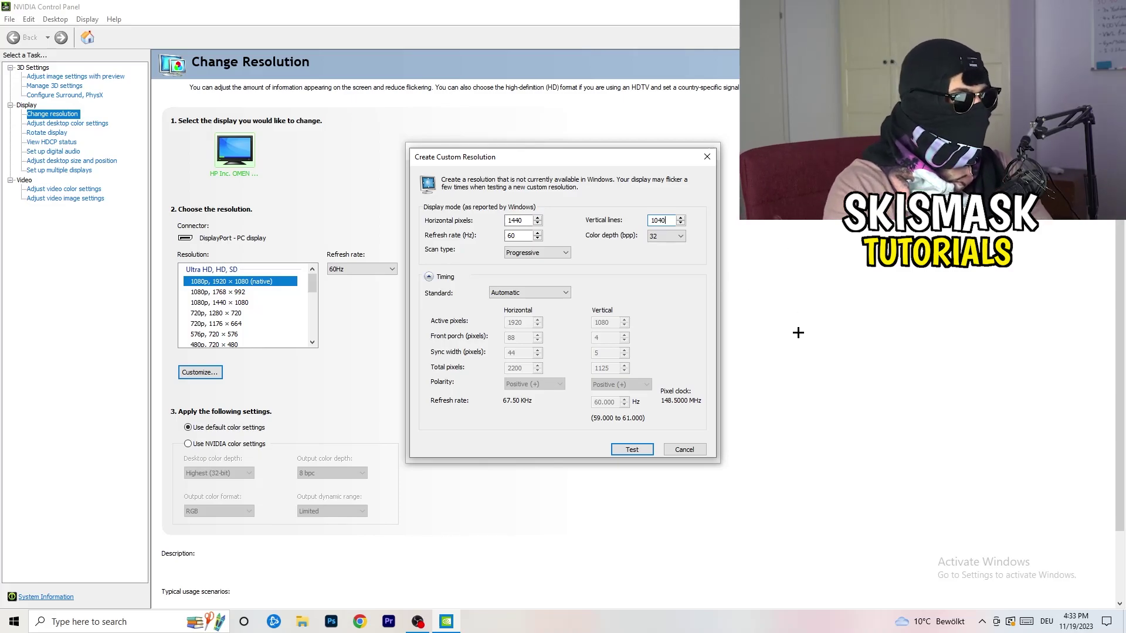
Keep progressive scan and set the timing standard to CVT reduced blank
{"action": "left_click", "coordinate": [533, 253]}
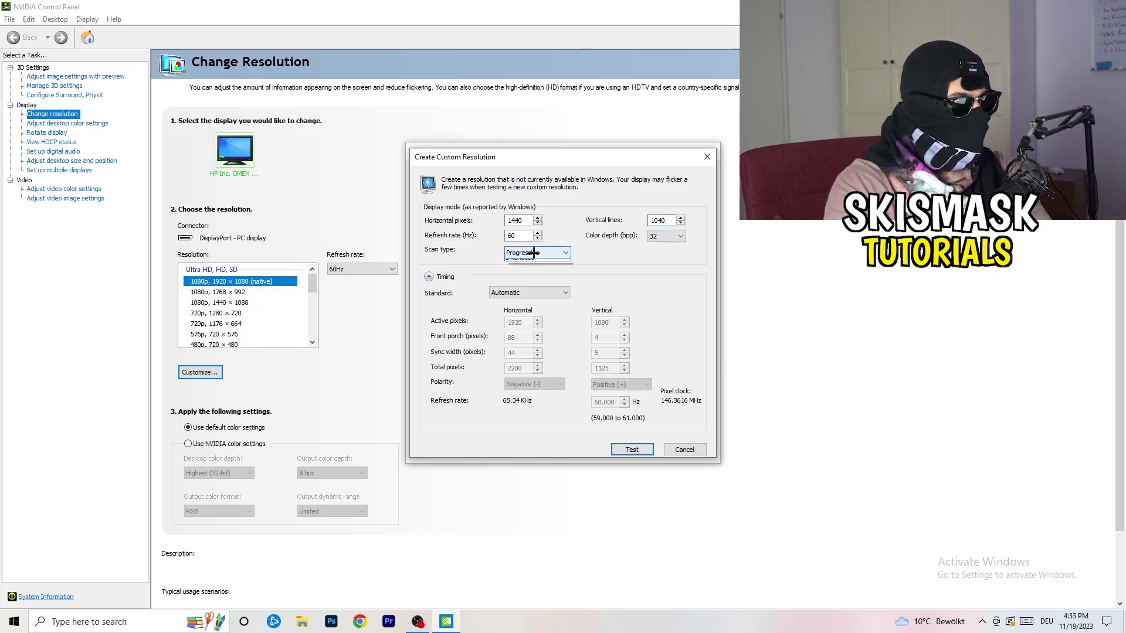
{"action": "left_click", "coordinate": [611, 251]}
{"action": "left_click", "coordinate": [543, 293]}
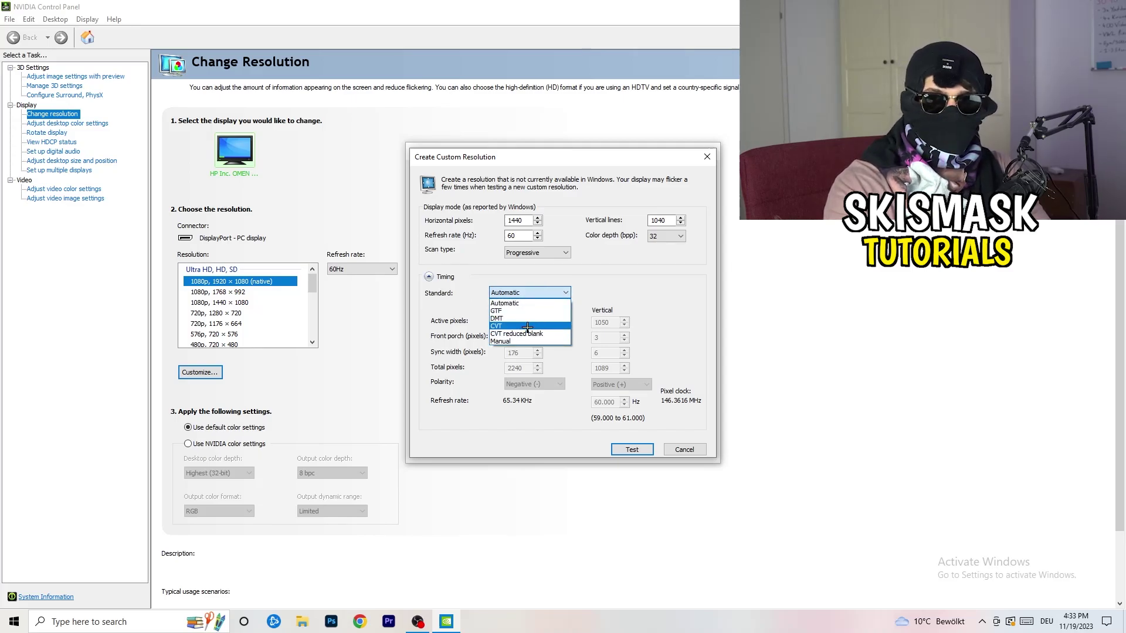
{"action": "left_click", "coordinate": [620, 300]}
{"action": "left_click", "coordinate": [525, 291]}
{"action": "left_click", "coordinate": [651, 284]}
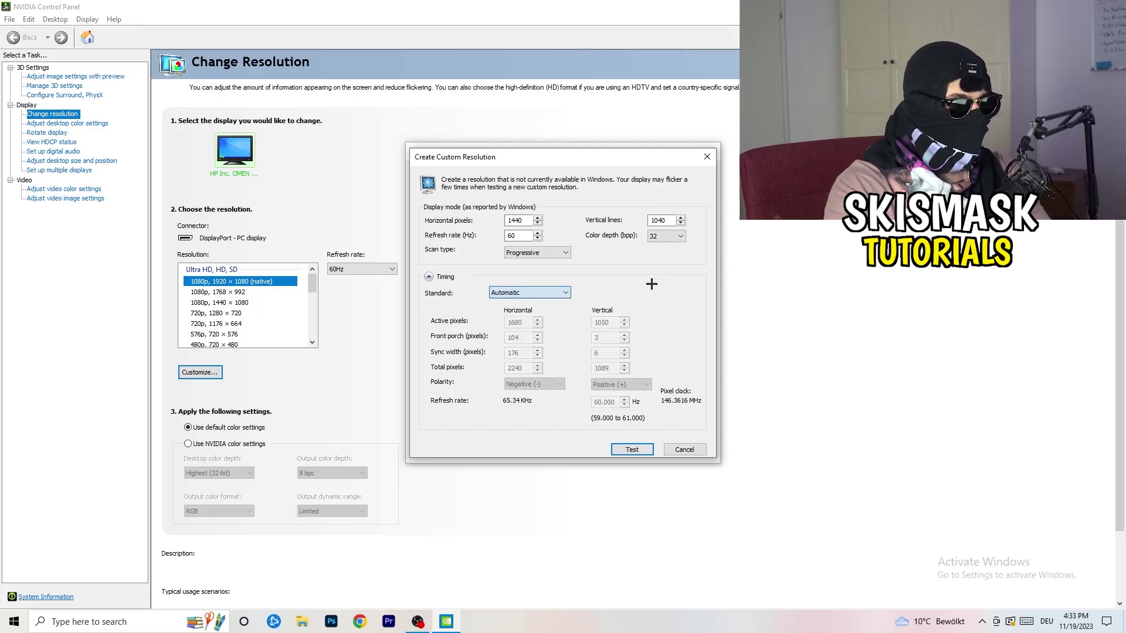
{"action": "left_click", "coordinate": [528, 294]}
{"action": "left_click", "coordinate": [527, 340]}
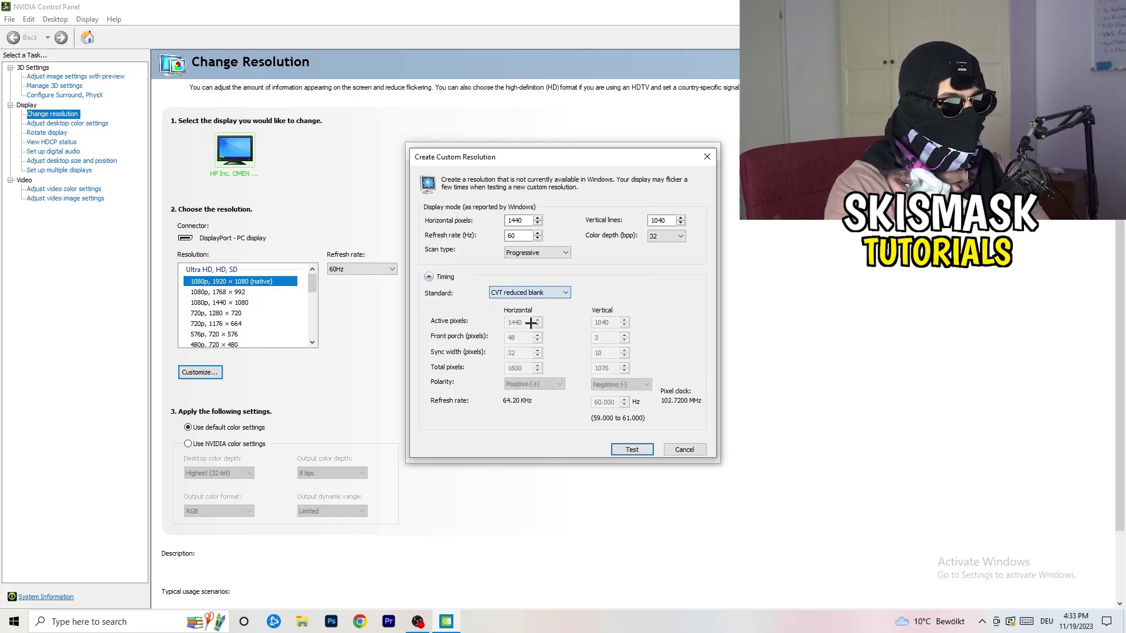
Close the custom resolution dialogs and NVIDIA Control Panel, then launch Windows Settings from Start
{"action": "left_click", "coordinate": [712, 154]}
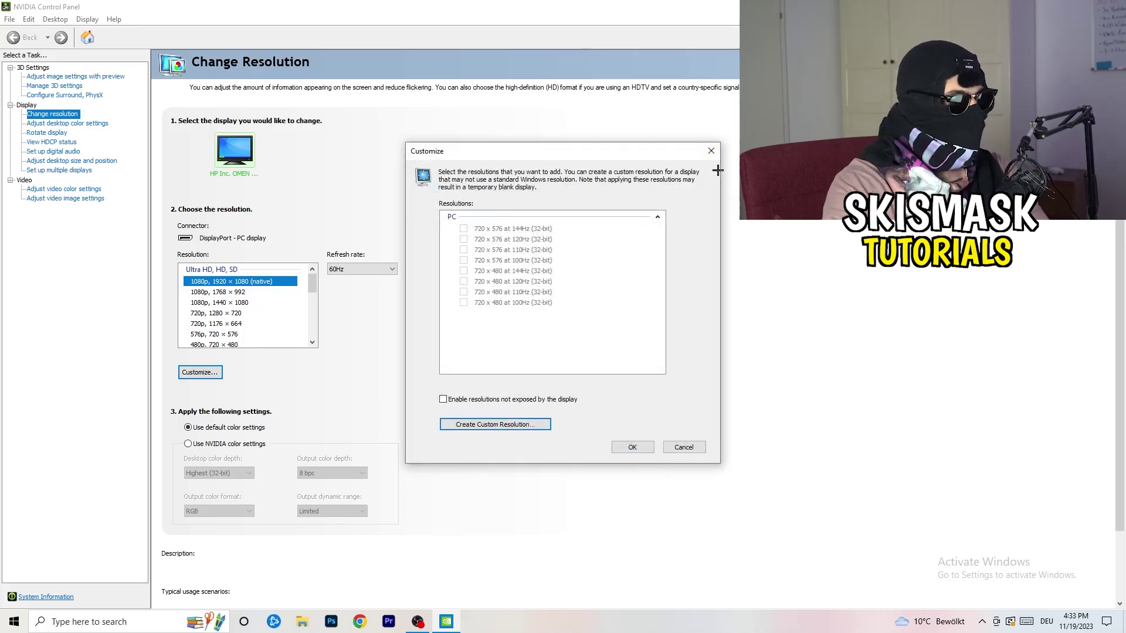
{"action": "left_click", "coordinate": [715, 152]}
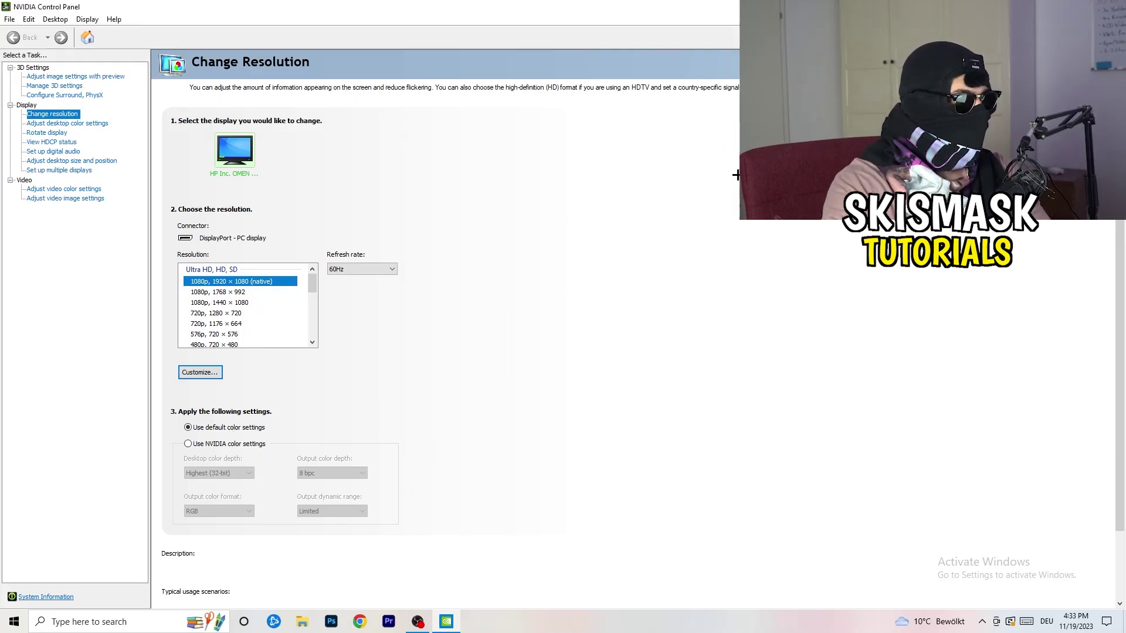
{"action": "key", "text": "alt+F4"}
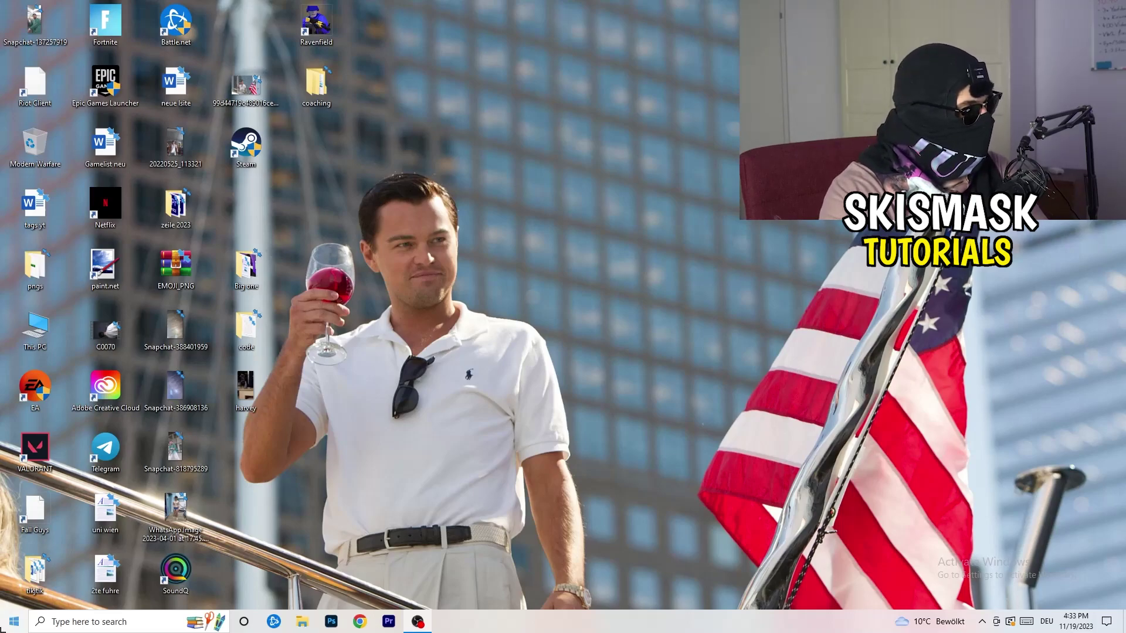
{"action": "left_click", "coordinate": [14, 621]}
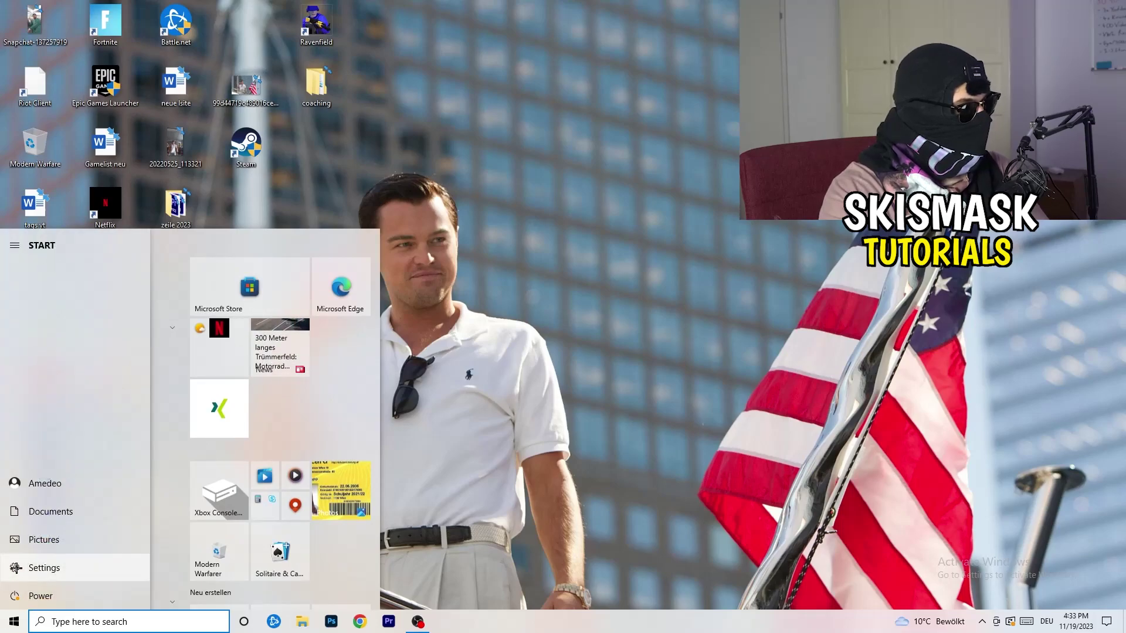
{"action": "left_click", "coordinate": [16, 567]}
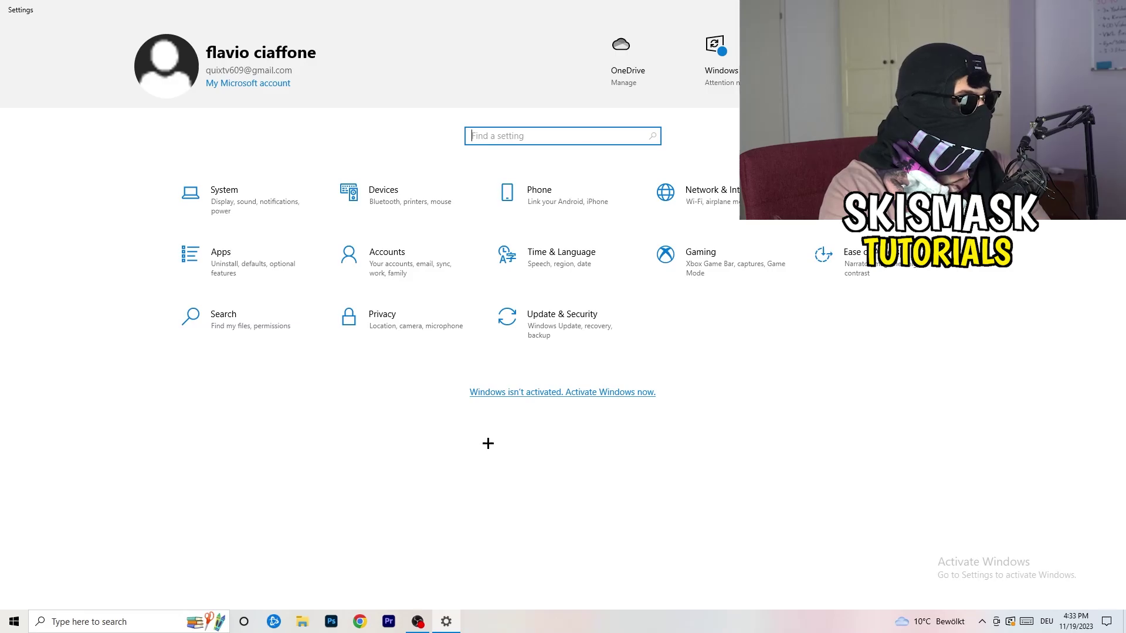
Check the Display page at 1920 × 1080 with scaling left at 100%, then return to Settings home
{"action": "left_click", "coordinate": [246, 212]}
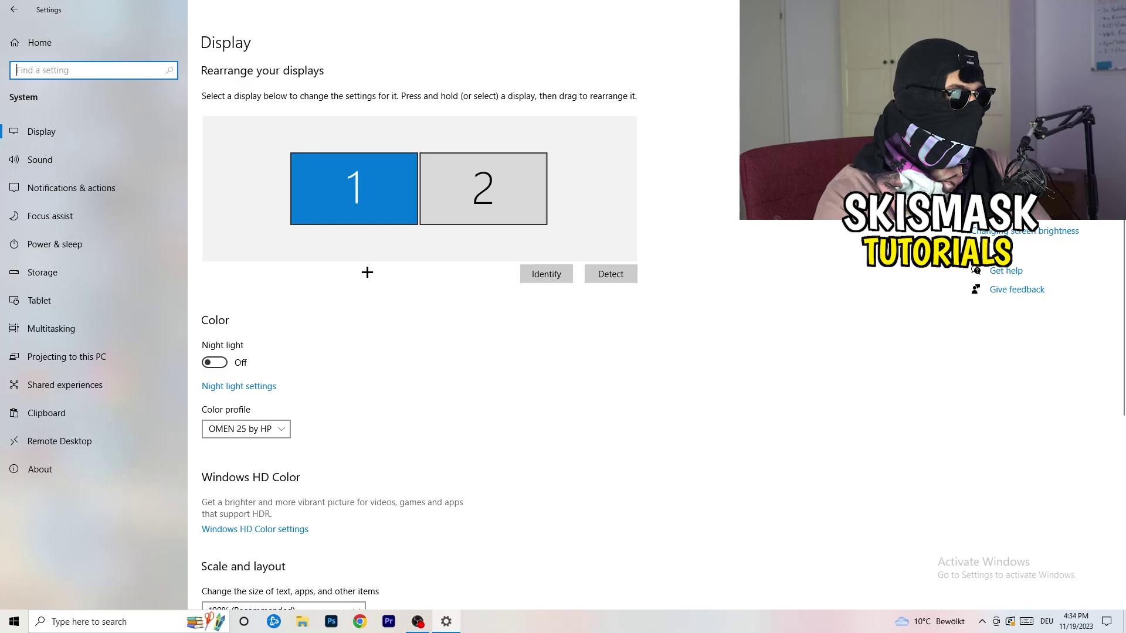
{"action": "scroll", "coordinate": [375, 281], "scroll_direction": "down", "scroll_amount": 5}
{"action": "left_click", "coordinate": [261, 155]}
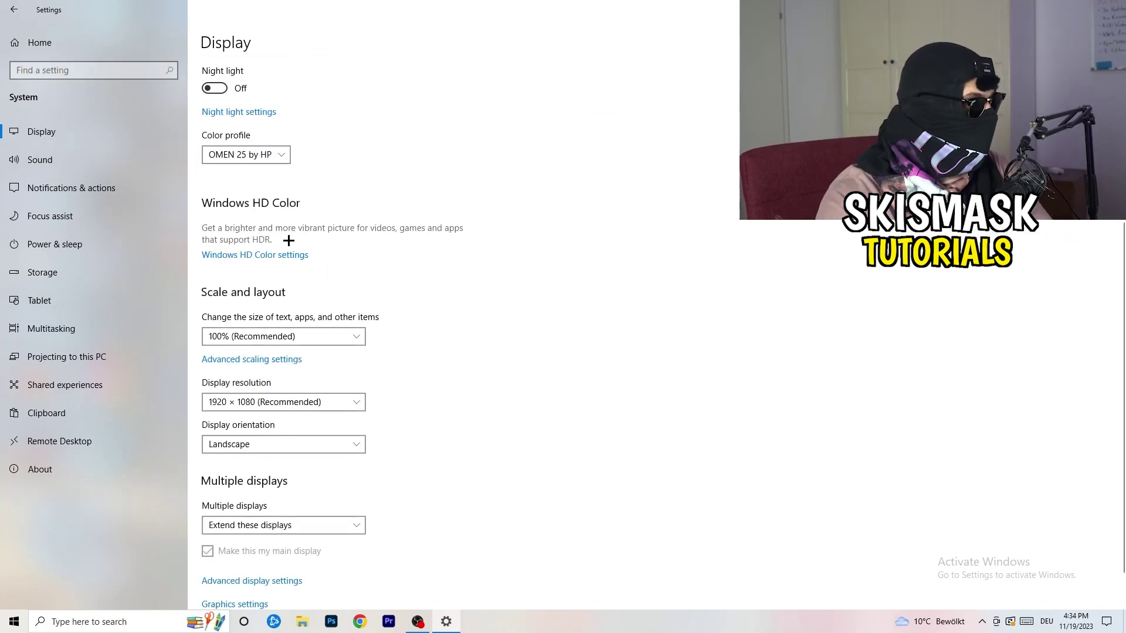
{"action": "scroll", "coordinate": [247, 264], "scroll_direction": "down", "scroll_amount": 1}
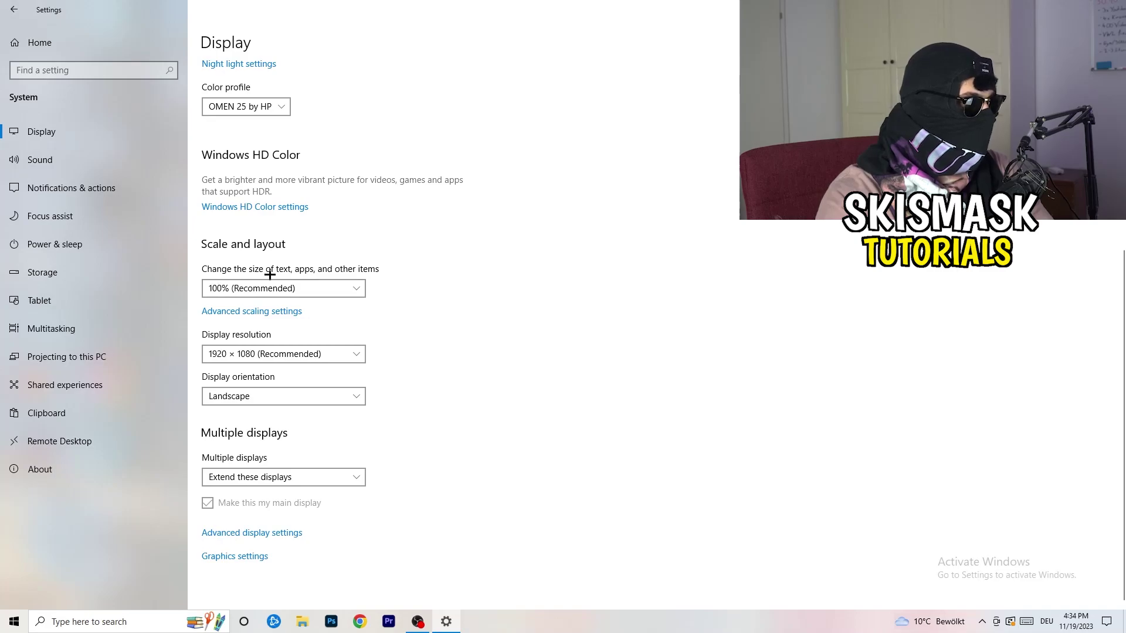
{"action": "left_click", "coordinate": [352, 287]}
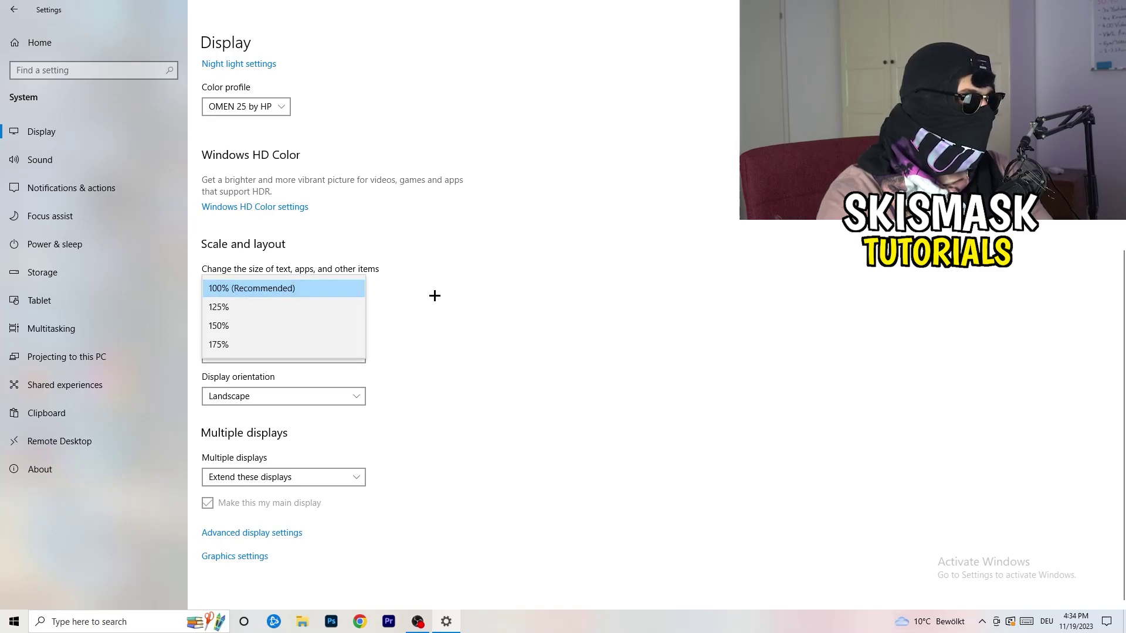
{"action": "left_click", "coordinate": [553, 276]}
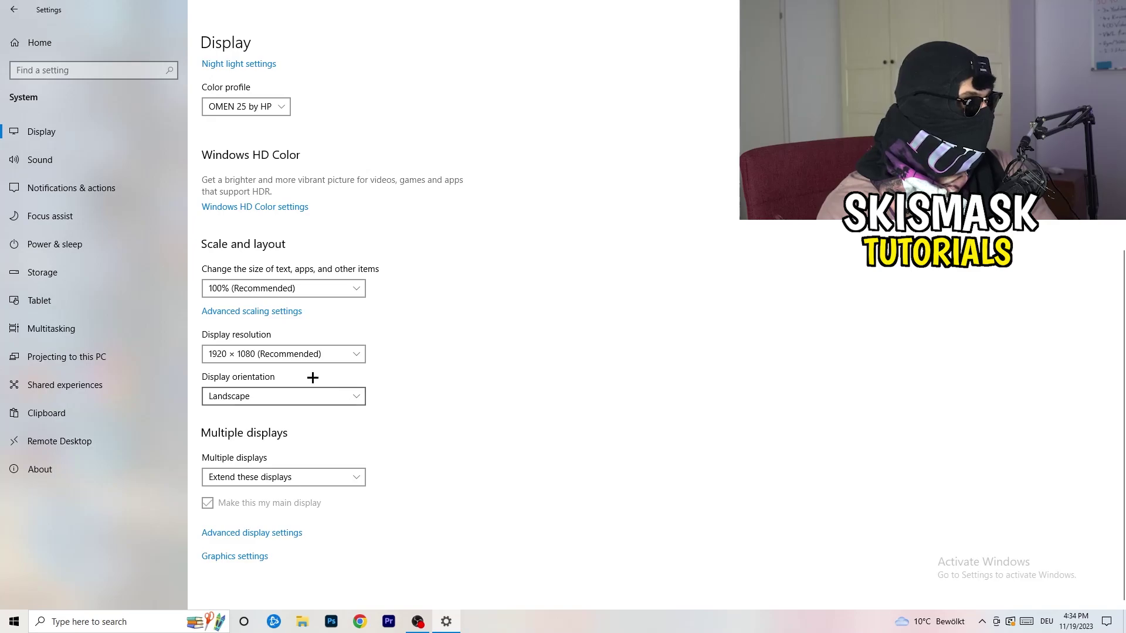
{"action": "left_click", "coordinate": [14, 9]}
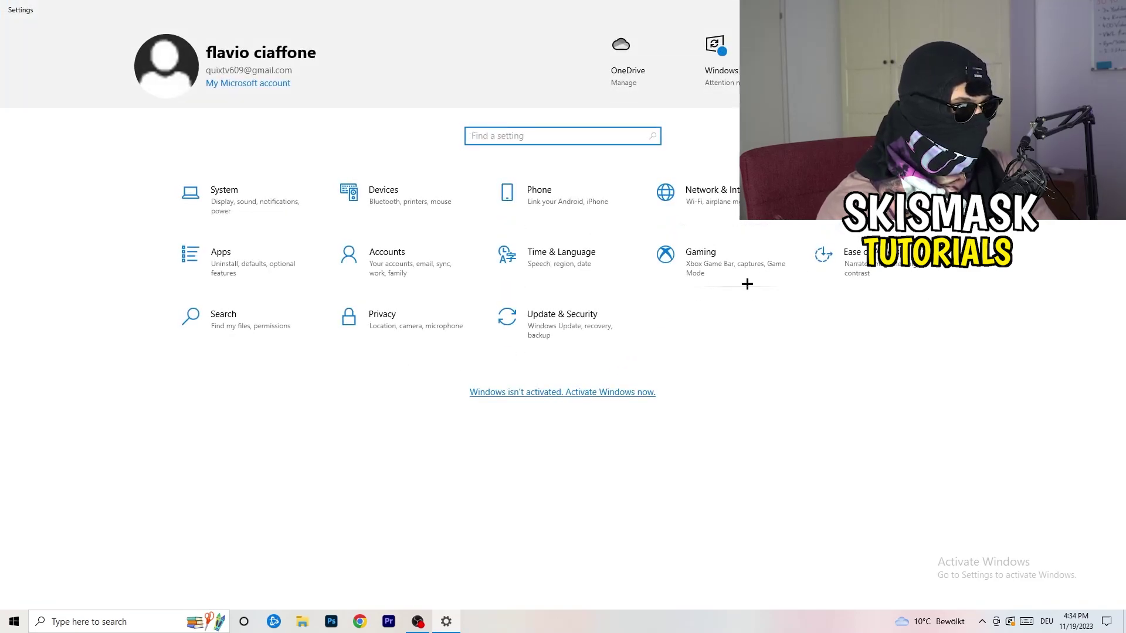
Confirm Xbox Game Bar is off and Game Mode is on in Gaming, then close Settings
{"action": "left_click", "coordinate": [730, 275]}
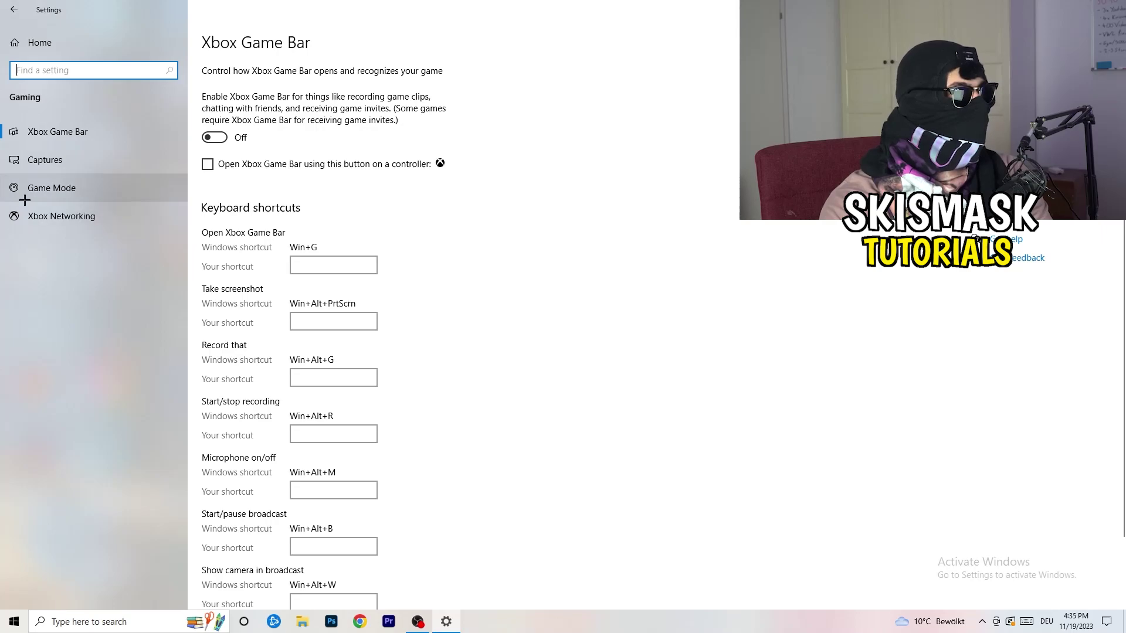
{"action": "left_click", "coordinate": [55, 185]}
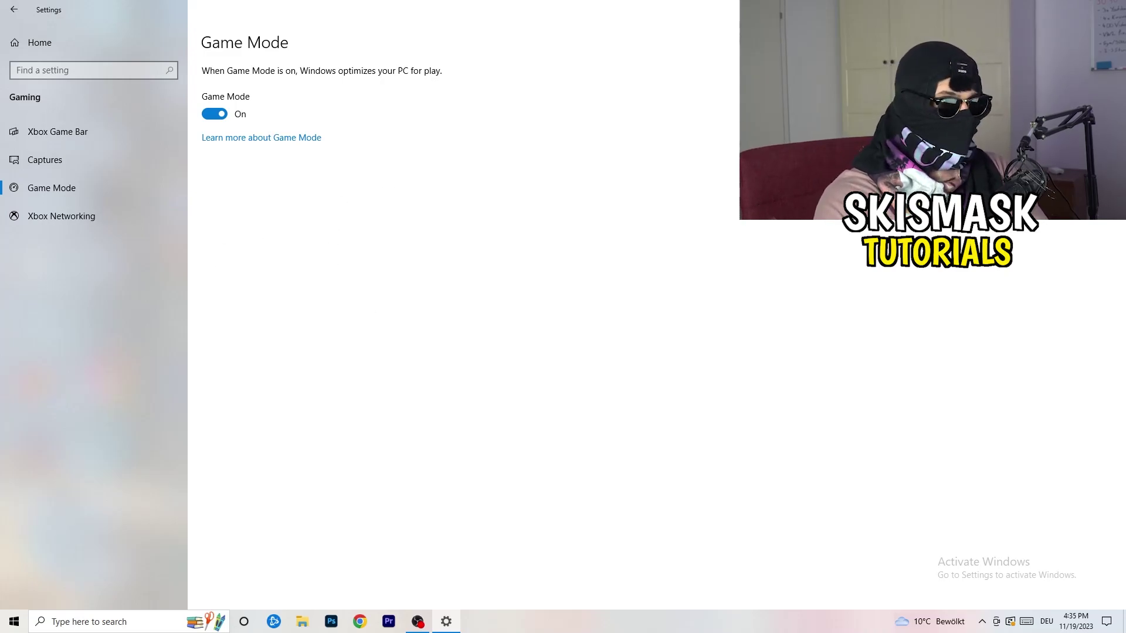
{"action": "key", "text": "alt+F4"}
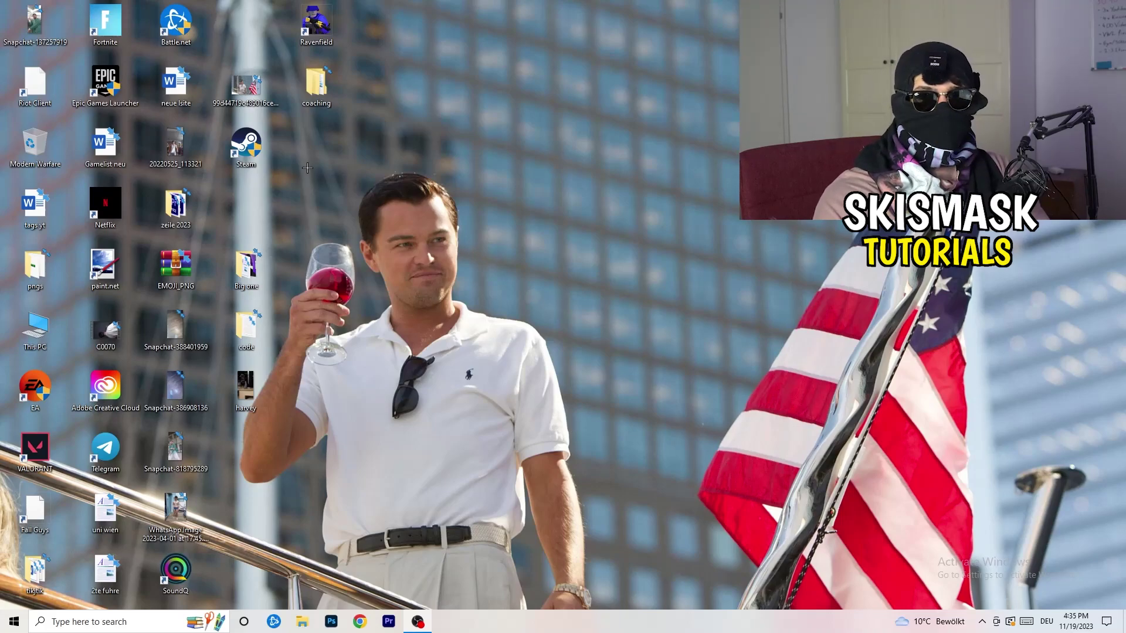
Move the Steam shortcut mid-desktop and set it to Windows 8 compatibility mode, run as administrator
{"action": "left_click_drag", "start_coordinate": [245, 146], "coordinate": [588, 244]}
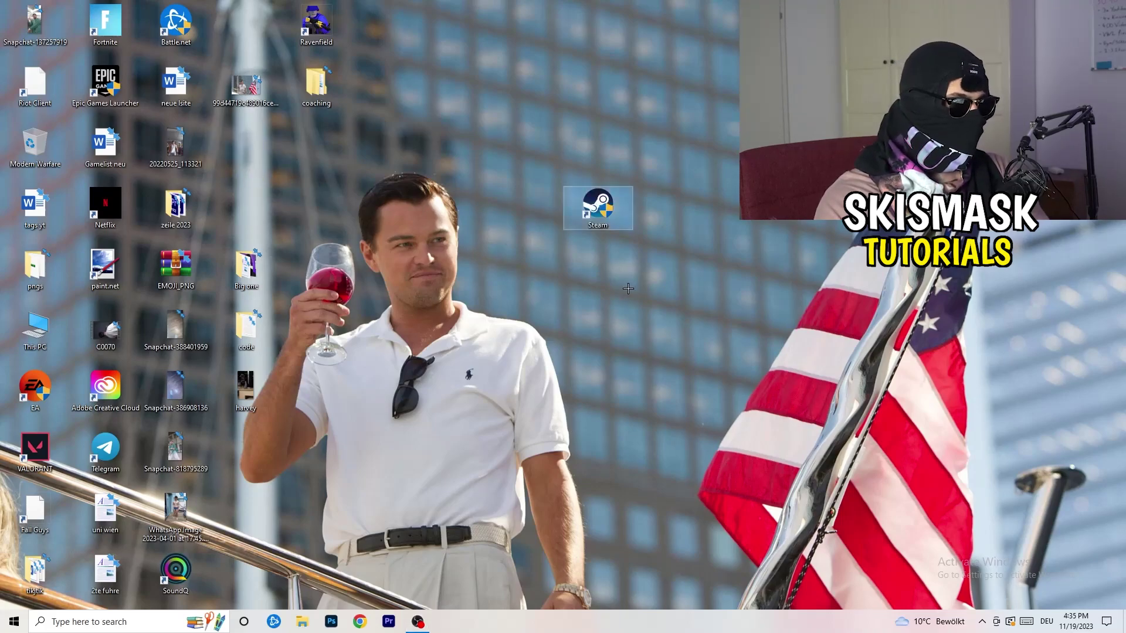
{"action": "right_click", "coordinate": [602, 204]}
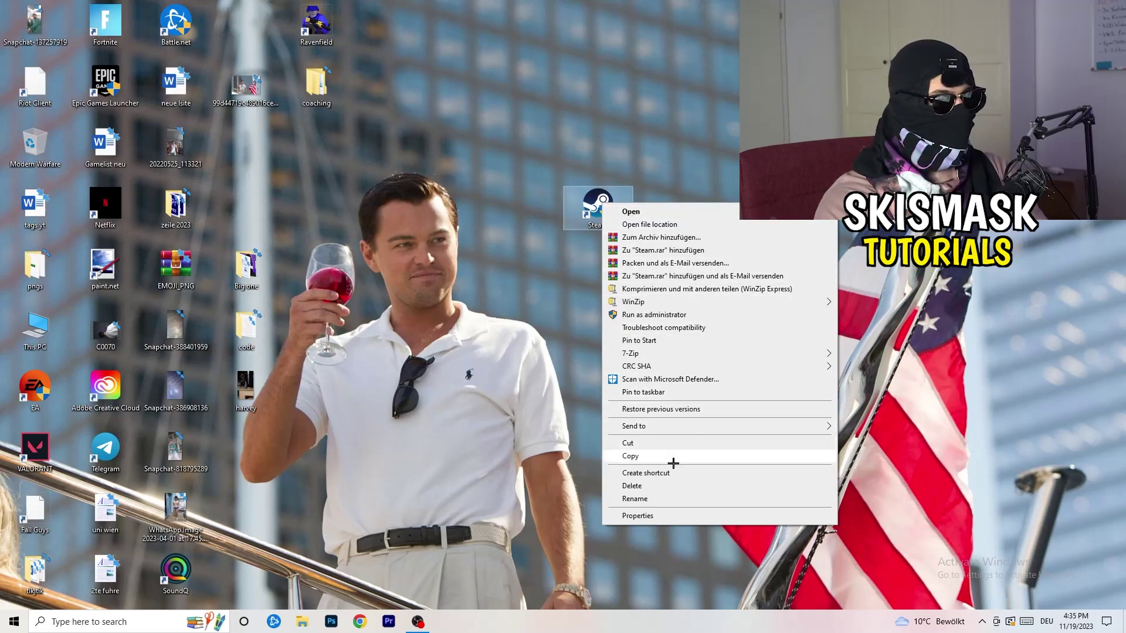
{"action": "left_click", "coordinate": [677, 516]}
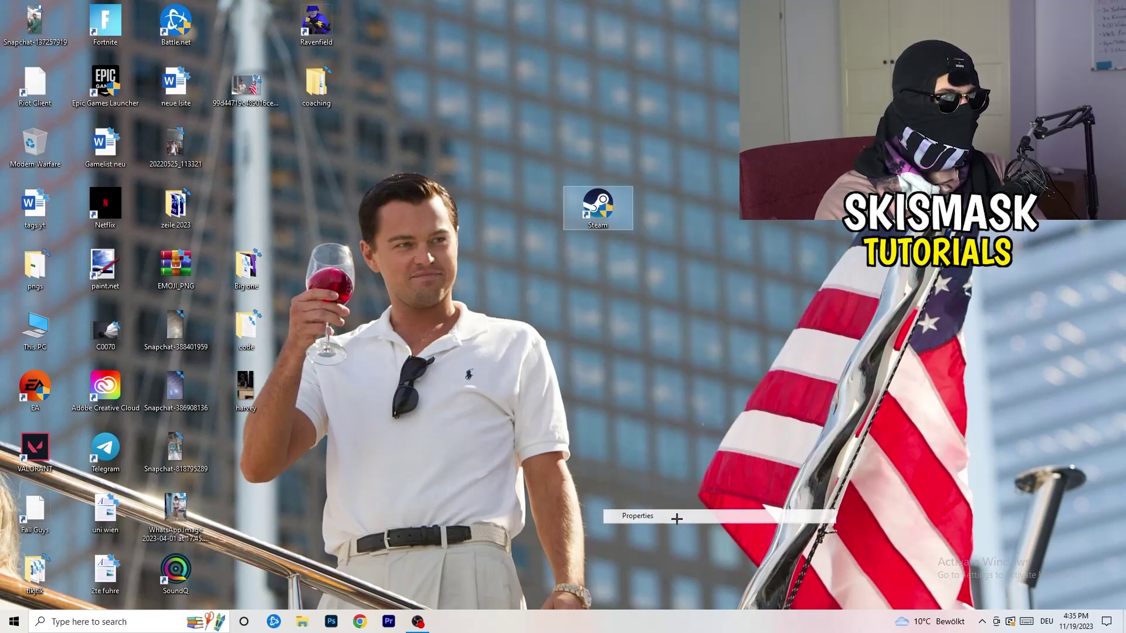
{"action": "left_click_drag", "start_coordinate": [663, 213], "coordinate": [487, 112]}
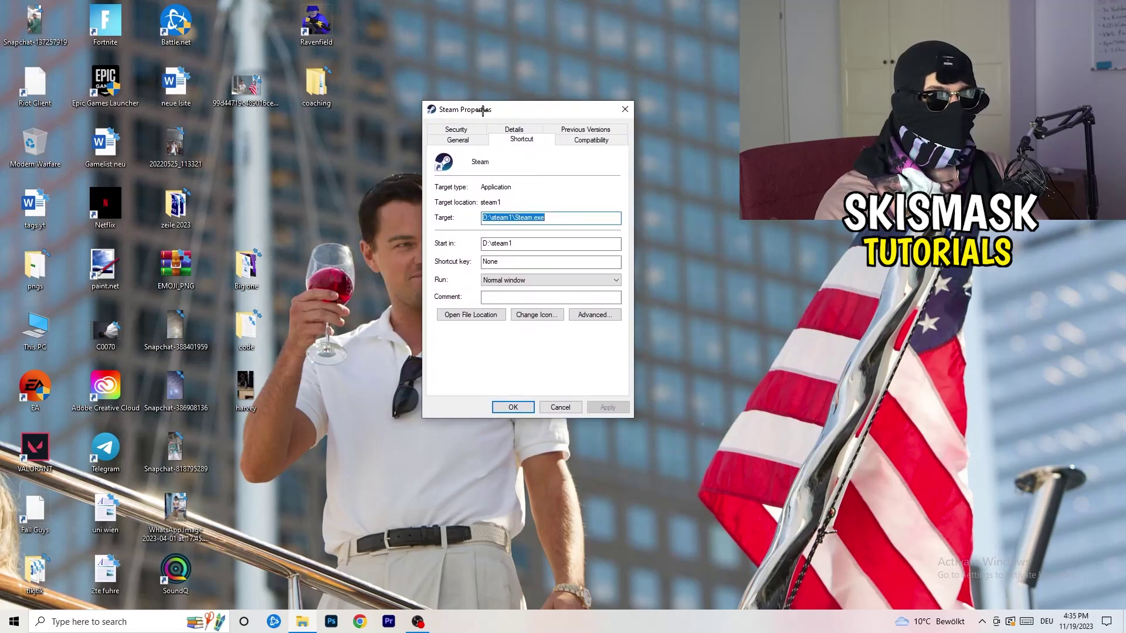
{"action": "left_click", "coordinate": [603, 141]}
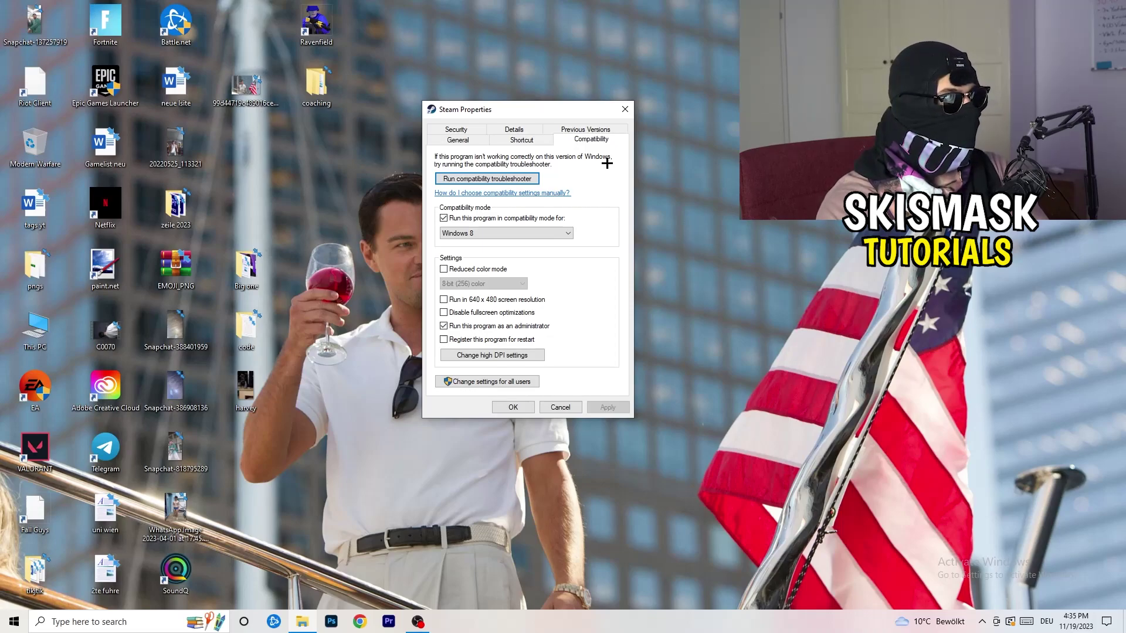
{"action": "left_click", "coordinate": [537, 231]}
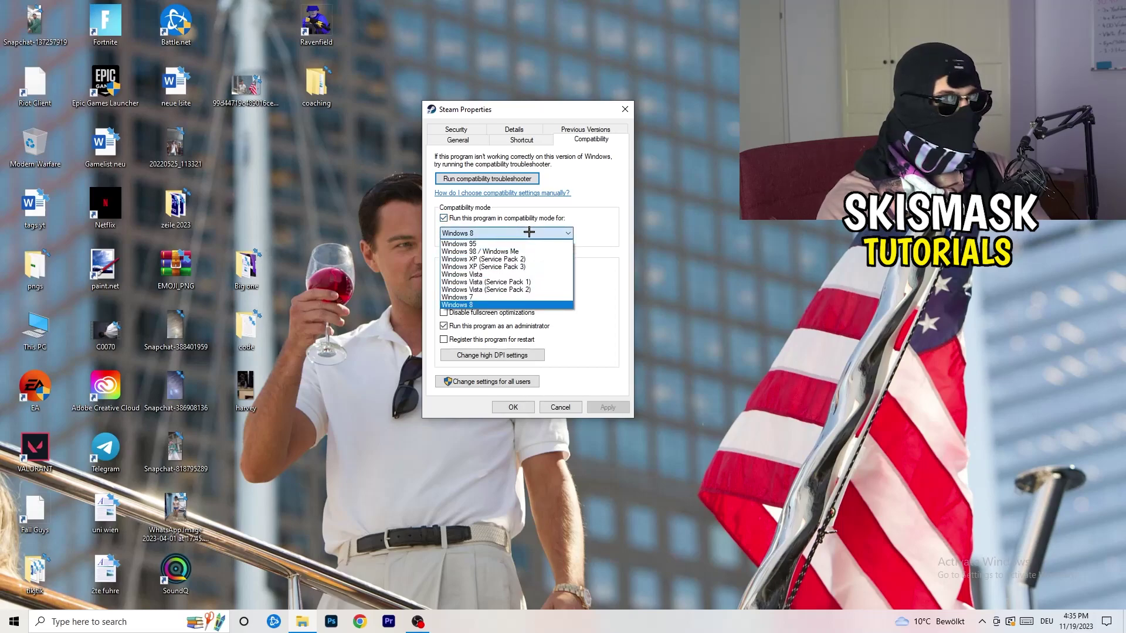
{"action": "left_click", "coordinate": [625, 226]}
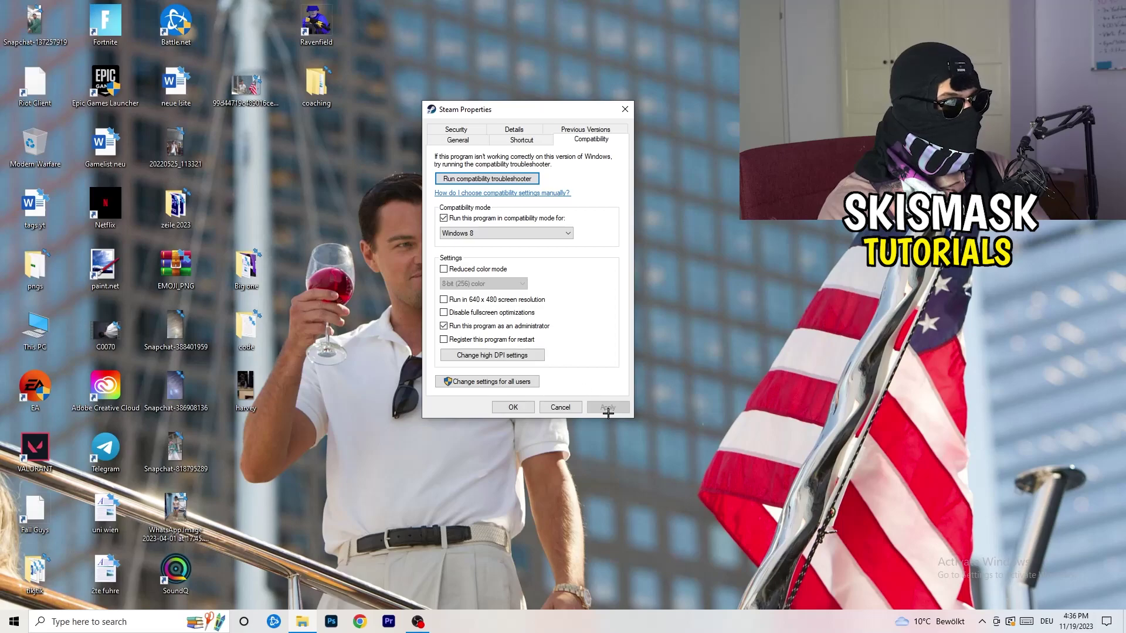
{"action": "left_click", "coordinate": [511, 407]}
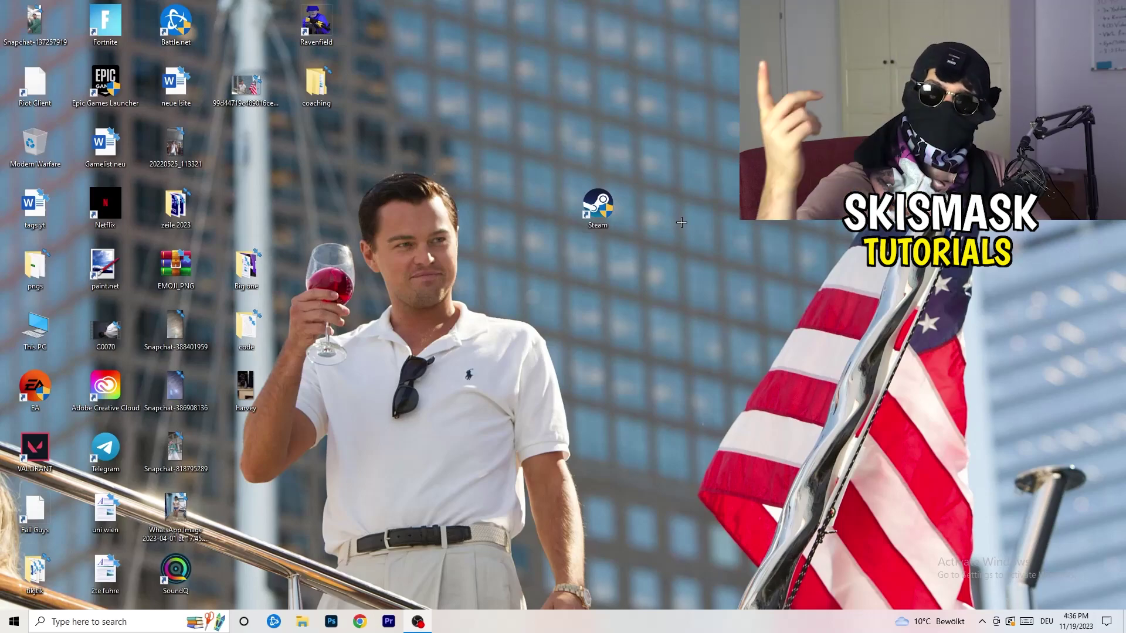
Shift the Steam shortcut left and recheck its compatibility settings without changing them
{"action": "left_click_drag", "start_coordinate": [612, 220], "coordinate": [542, 220]}
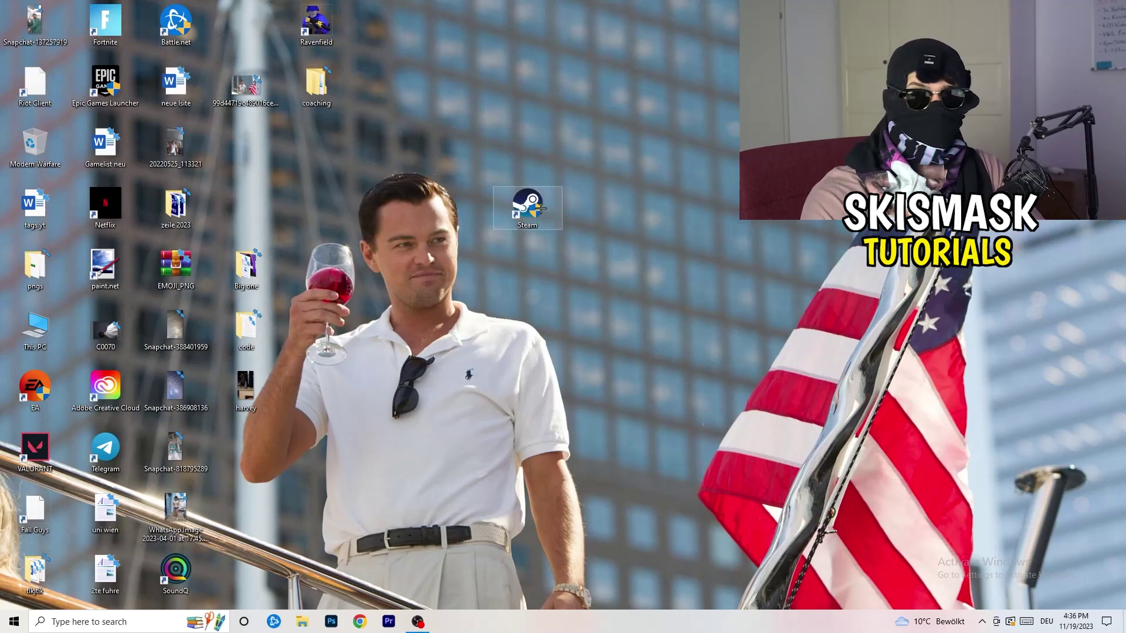
{"action": "left_click_drag", "start_coordinate": [540, 206], "coordinate": [405, 200]}
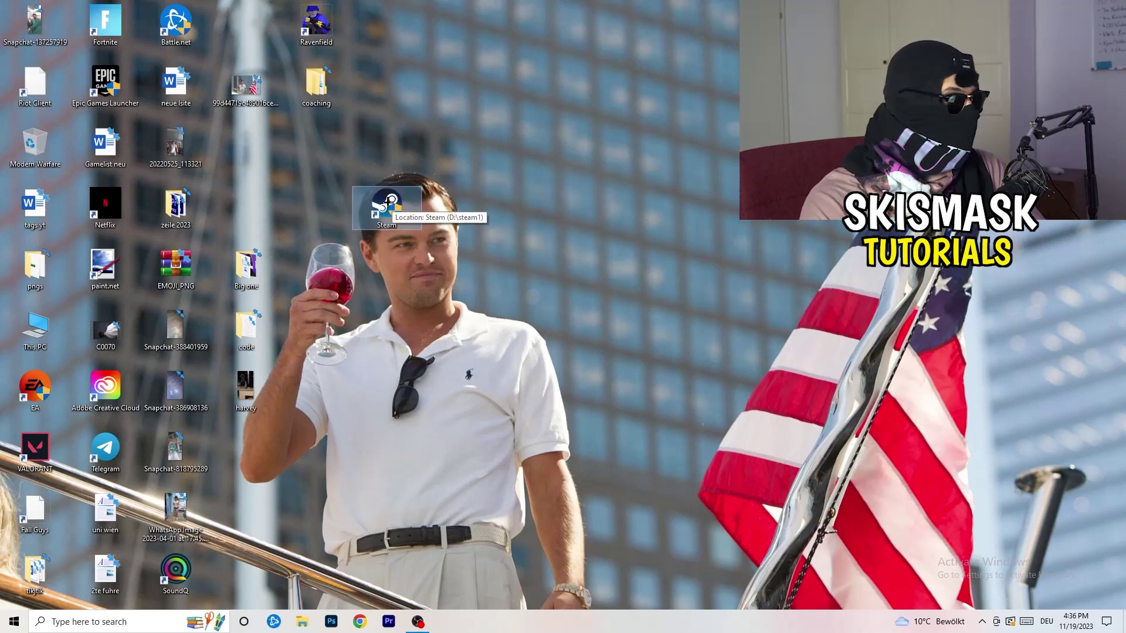
{"action": "right_click", "coordinate": [388, 203]}
{"action": "left_click", "coordinate": [437, 515]}
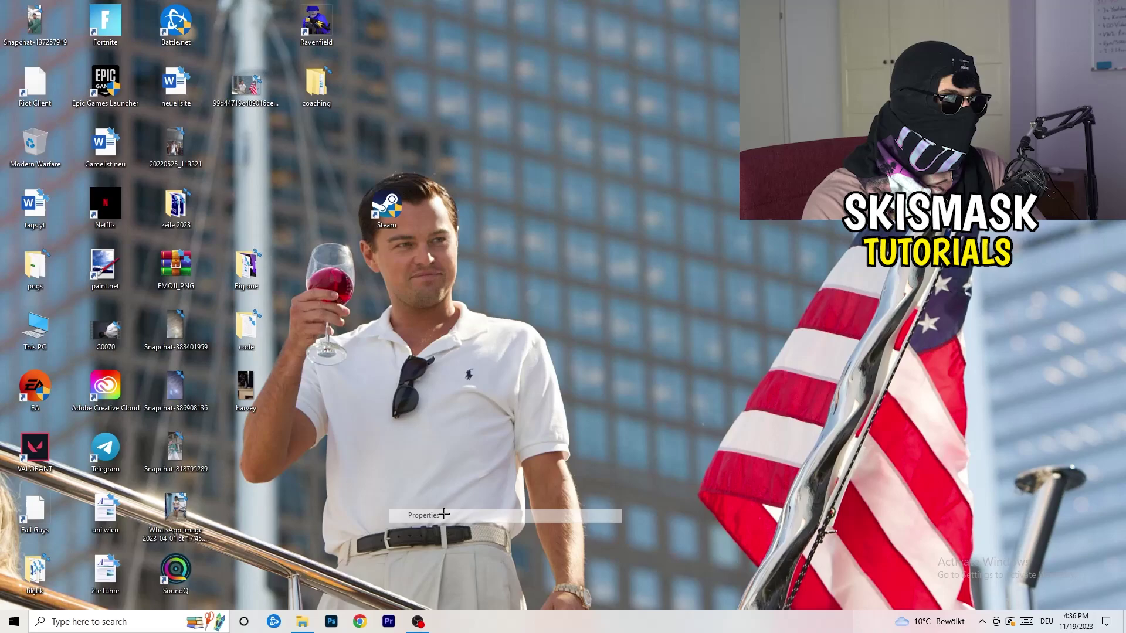
{"action": "left_click", "coordinate": [552, 242]}
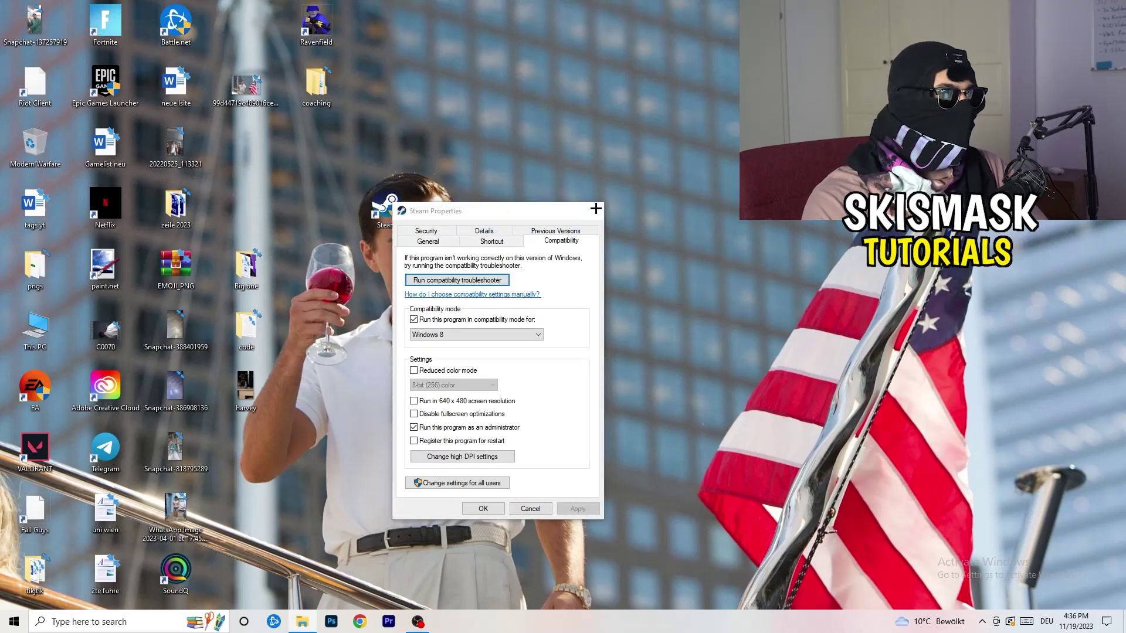
{"action": "left_click", "coordinate": [595, 210]}
Clear the desktop selection and restore the taskbar along the bottom edge
{"action": "left_click", "coordinate": [604, 105]}
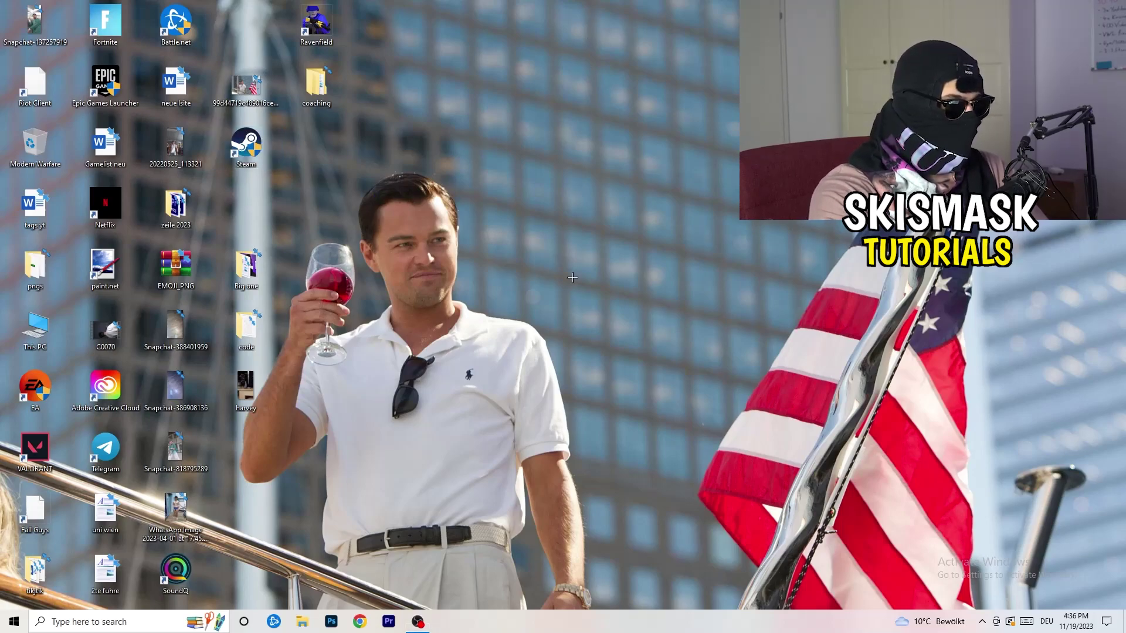
{"action": "left_click_drag", "start_coordinate": [554, 616], "coordinate": [1047, 234]}
{"action": "left_click_drag", "start_coordinate": [599, 373], "coordinate": [644, 628]}
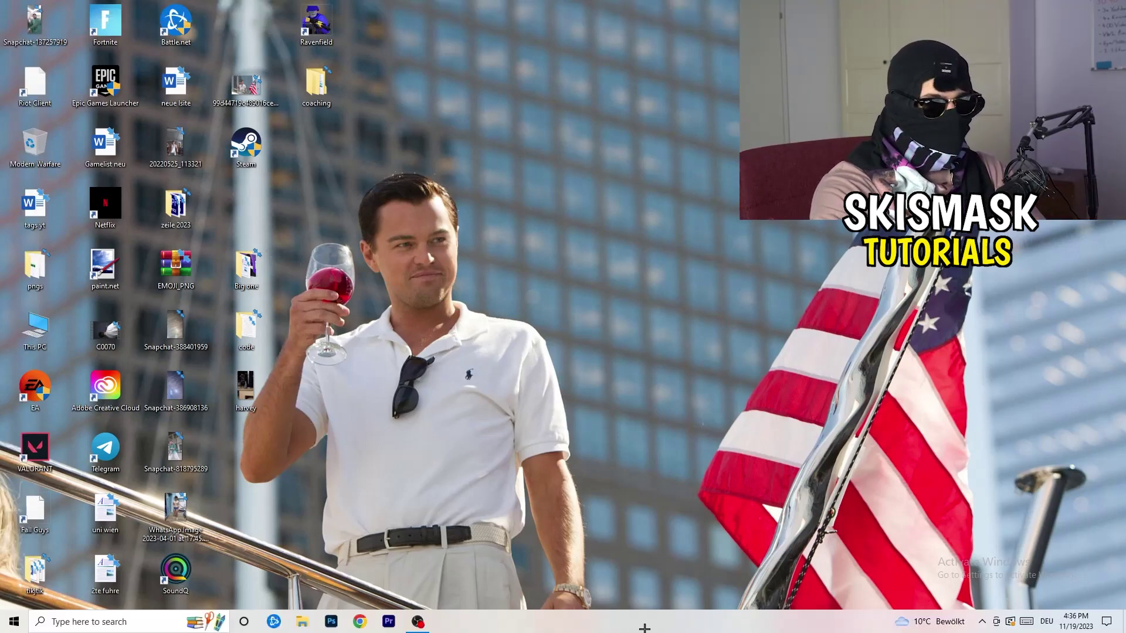
Open Task Manager from the taskbar and view the Details list of running executables
{"action": "right_click", "coordinate": [601, 624]}
{"action": "left_click", "coordinate": [651, 565]}
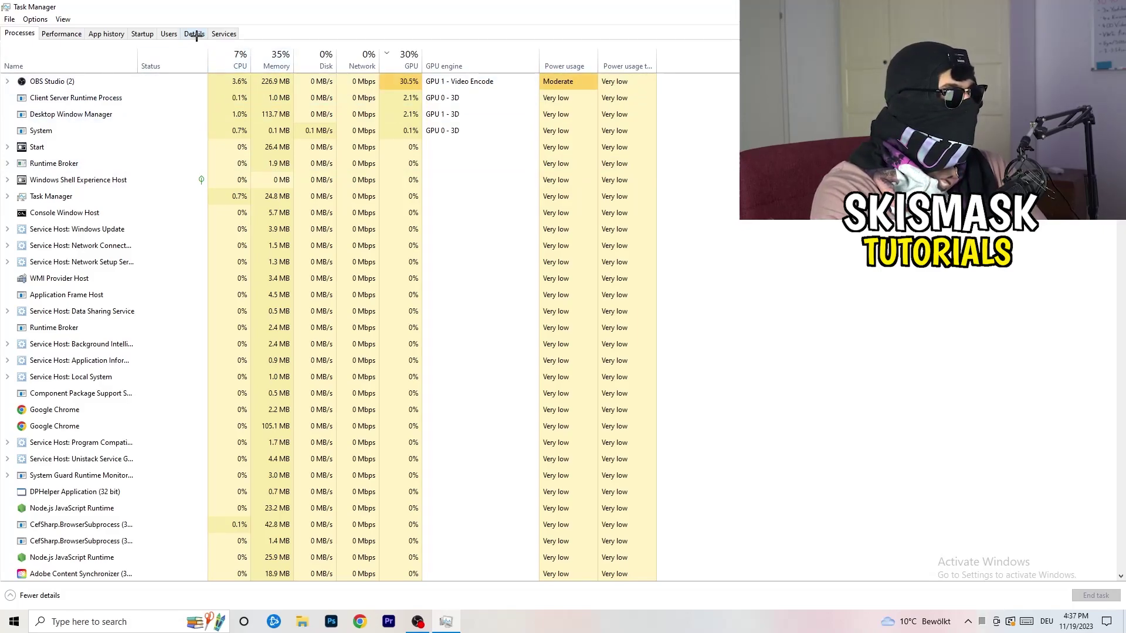
{"action": "left_click", "coordinate": [195, 34]}
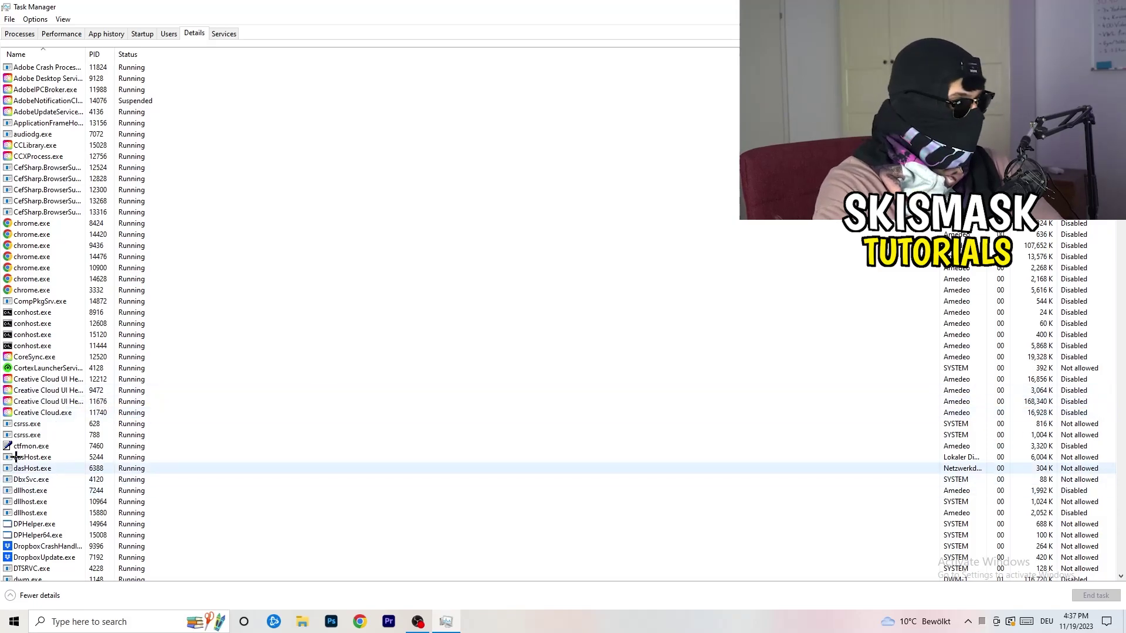
Show the priority levels for the Creative Cloud UI Helper process, currently at Normal
{"action": "right_click", "coordinate": [33, 390]}
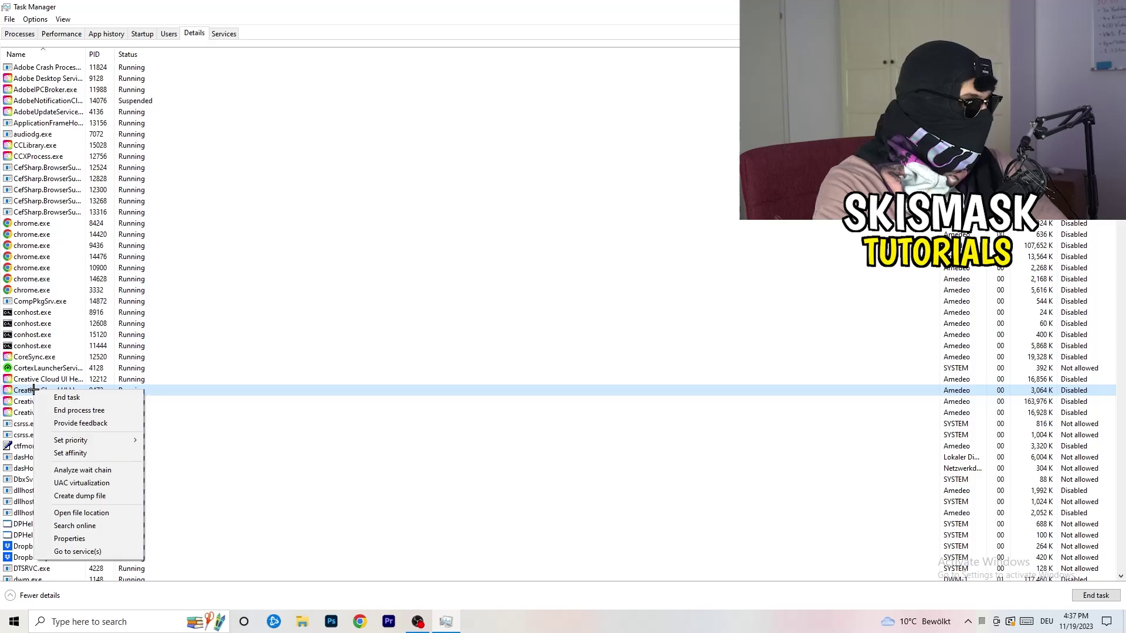
{"action": "mouse_move", "coordinate": [73, 445]}
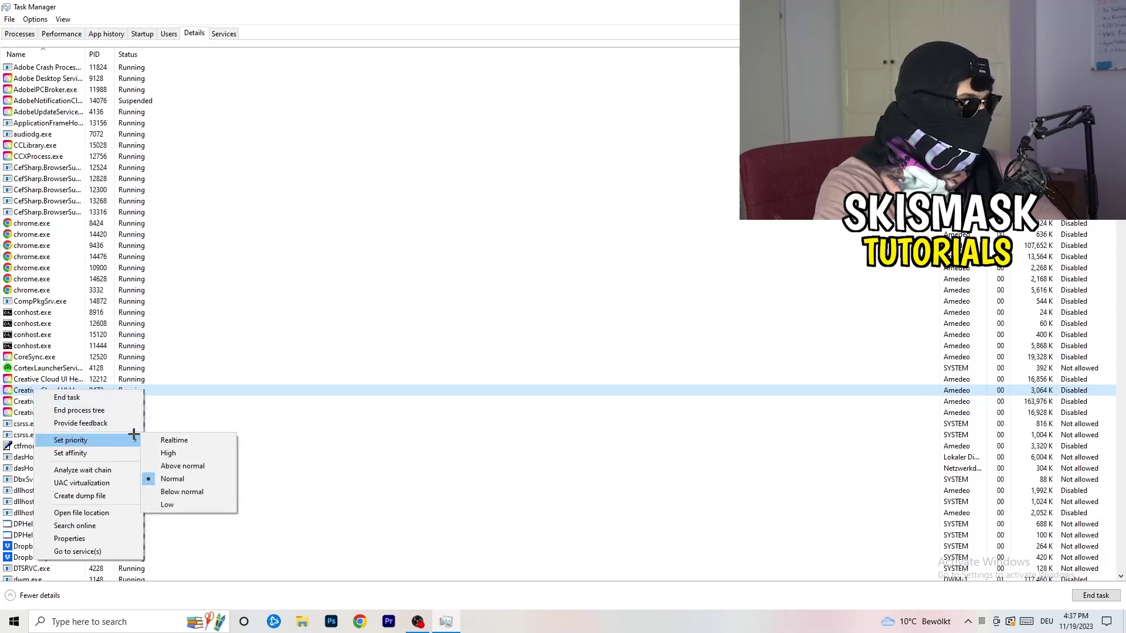